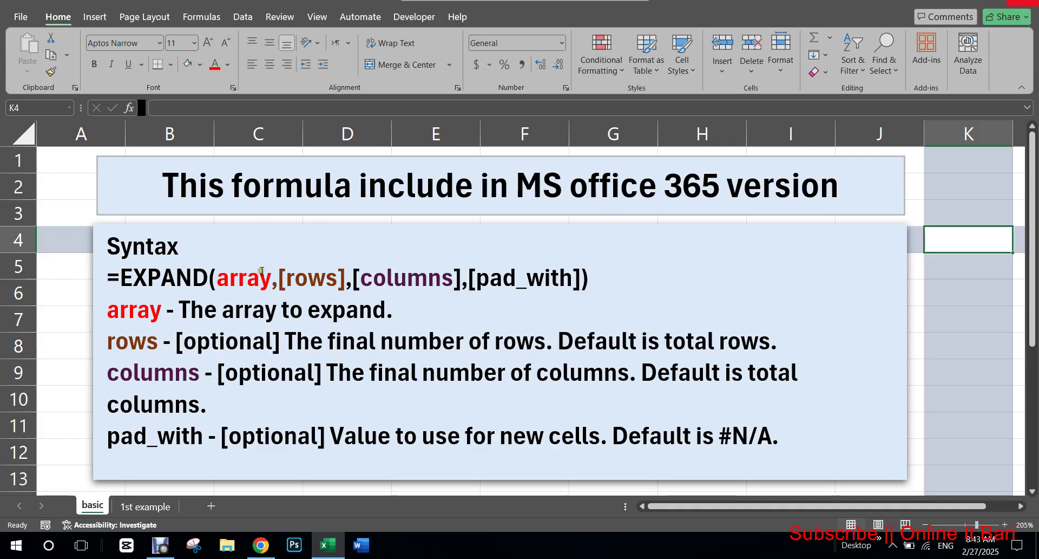
Step: Open the "1st example" sheet and select the source table B2:E7, including its header row
{"action": "left_click", "coordinate": [145, 506]}
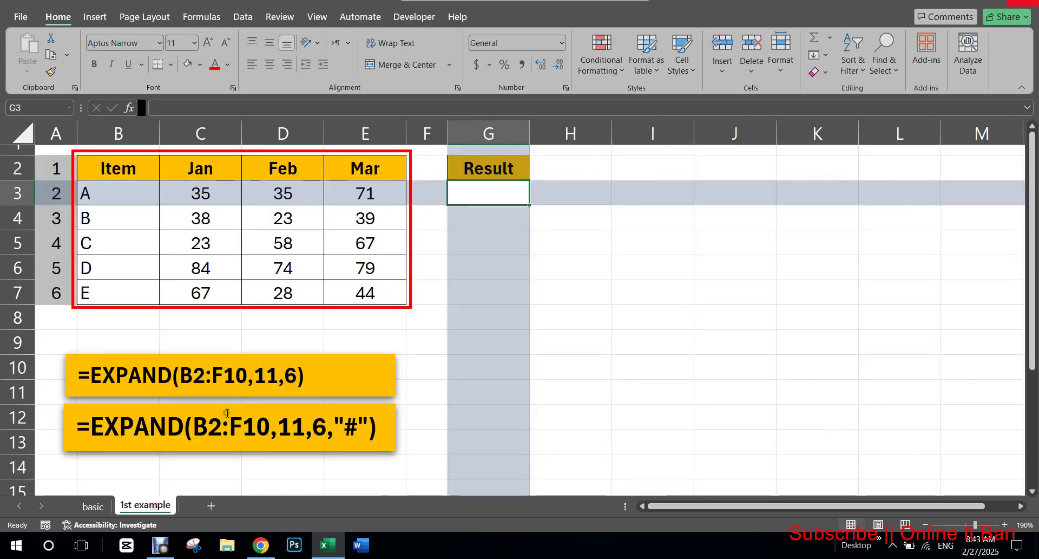
{"action": "left_click", "coordinate": [353, 275]}
{"action": "left_click", "coordinate": [134, 199]}
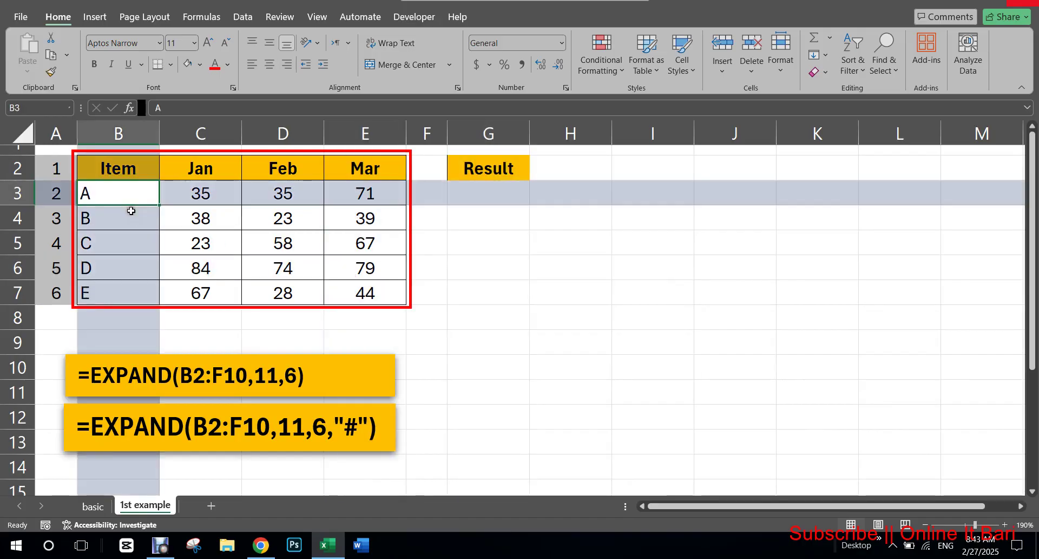
{"action": "left_click_drag", "start_coordinate": [119, 172], "coordinate": [356, 281]}
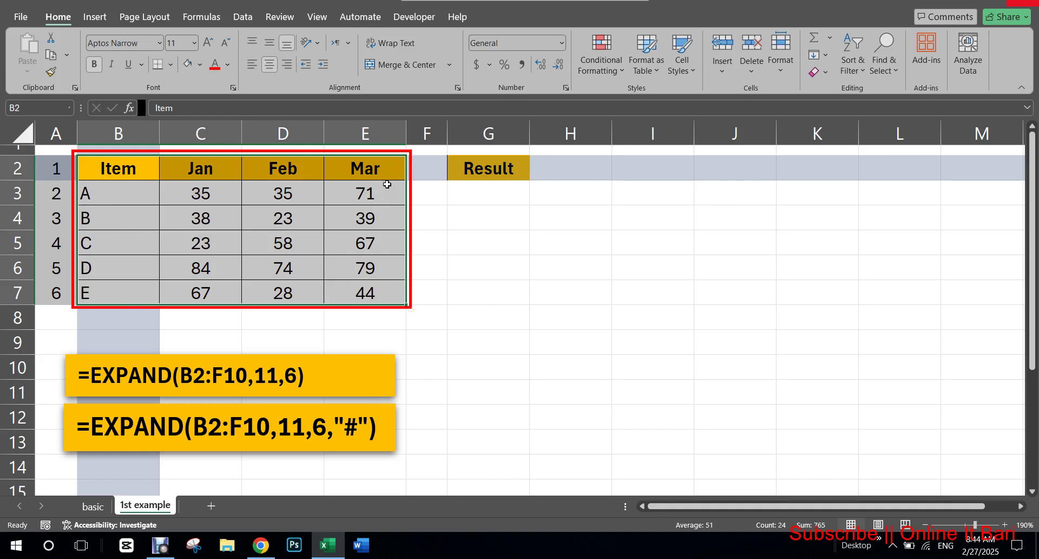
Step: Start an EXPAND formula in cell G3 under the Result header
{"action": "left_click", "coordinate": [476, 201]}
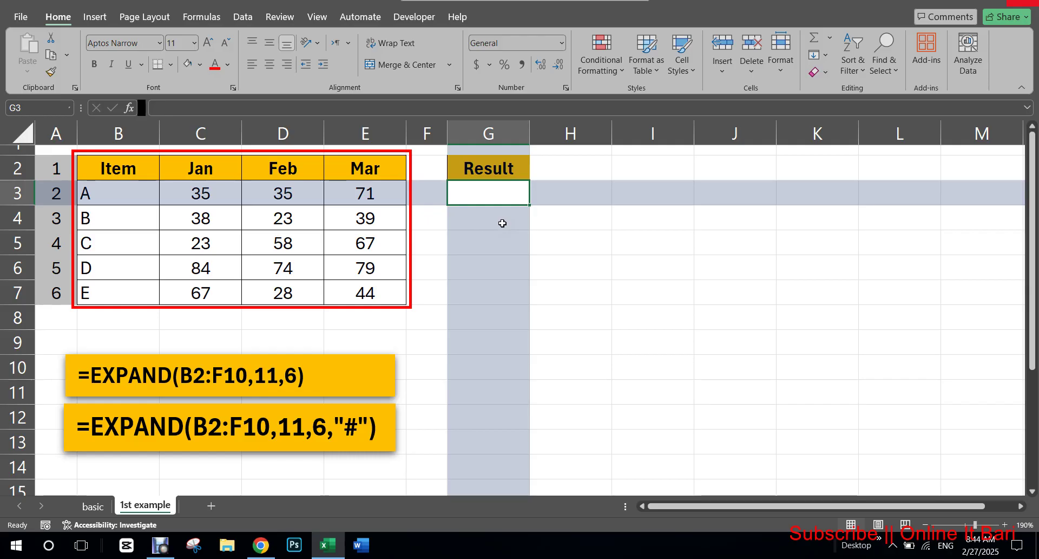
{"action": "type", "text": "=ex"}
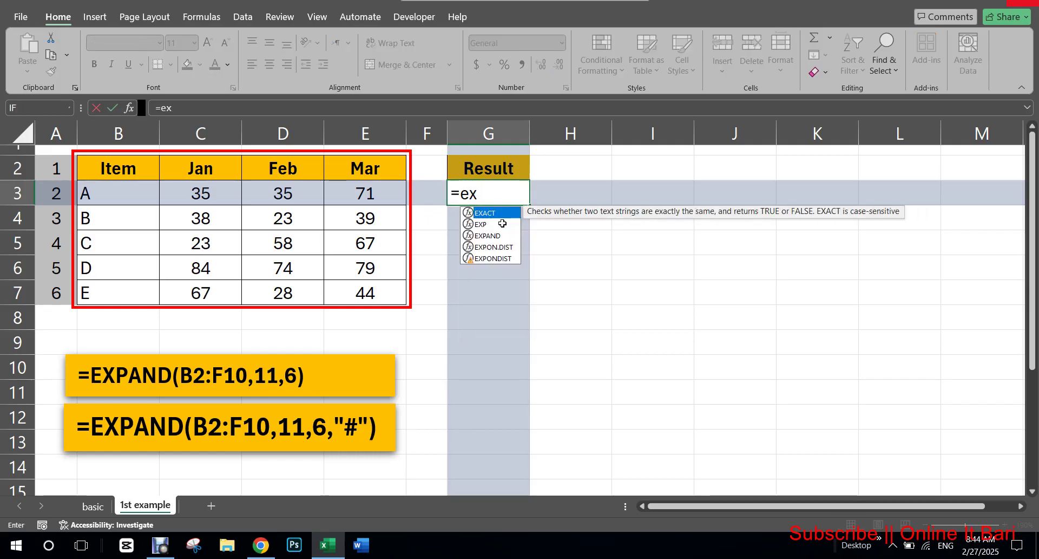
{"action": "type", "text": "p"}
{"action": "left_click", "coordinate": [502, 223]}
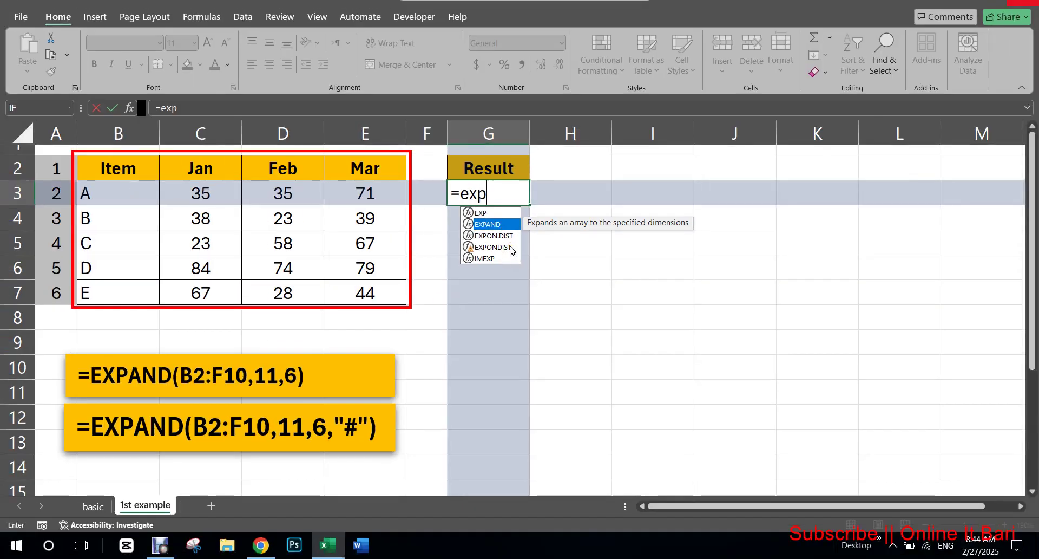
{"action": "key", "text": "Tab"}
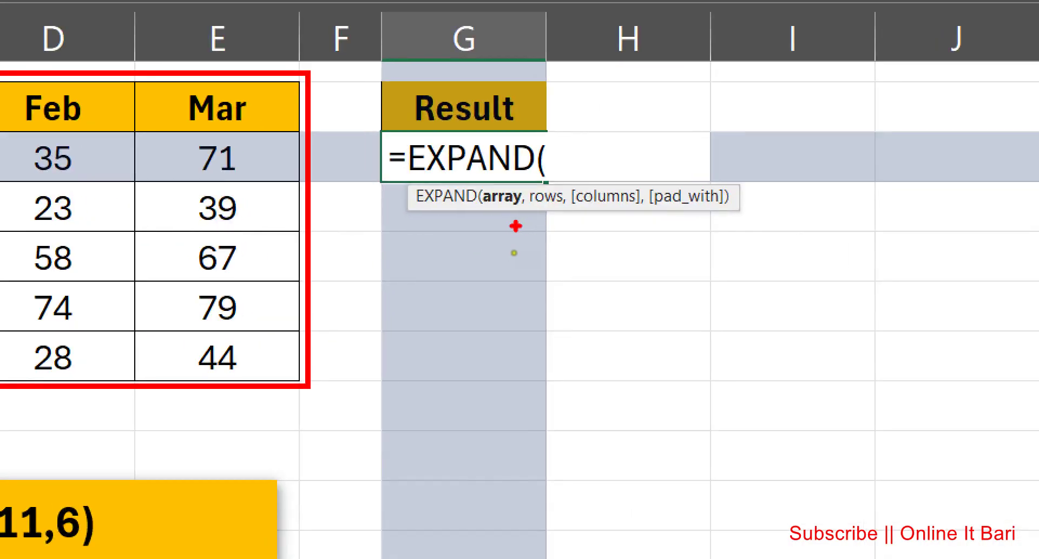
{"action": "left_click_drag", "start_coordinate": [484, 210], "coordinate": [627, 209]}
{"action": "left_click_drag", "start_coordinate": [669, 207], "coordinate": [736, 206]}
{"action": "left_click_drag", "start_coordinate": [595, 219], "coordinate": [607, 219]}
{"action": "left_click_drag", "start_coordinate": [602, 214], "coordinate": [601, 224]}
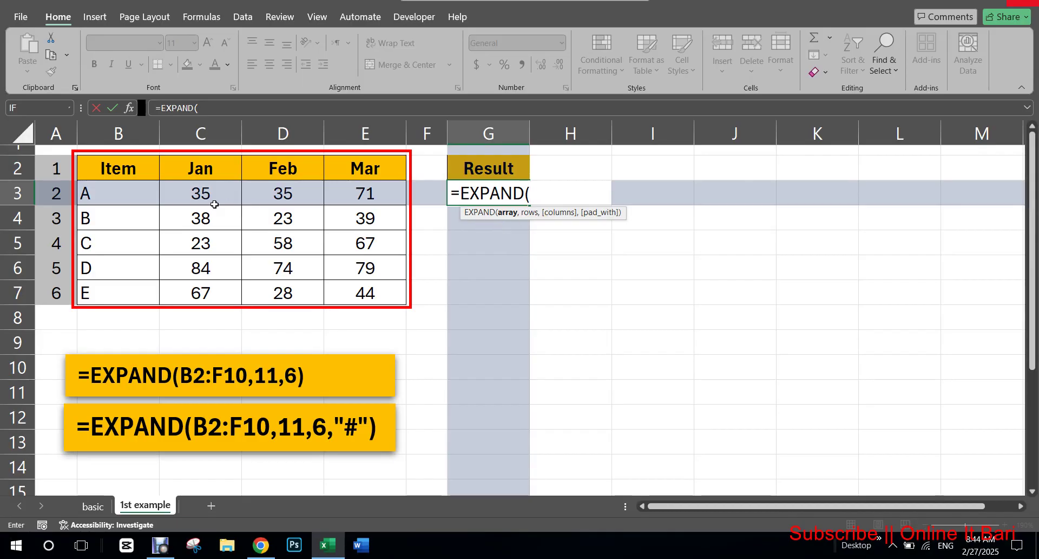
Step: Set the formula's array to B2:E7, including the headers, and its rows argument to 8
{"action": "left_click", "coordinate": [123, 192]}
{"action": "left_click_drag", "start_coordinate": [124, 191], "coordinate": [362, 292]}
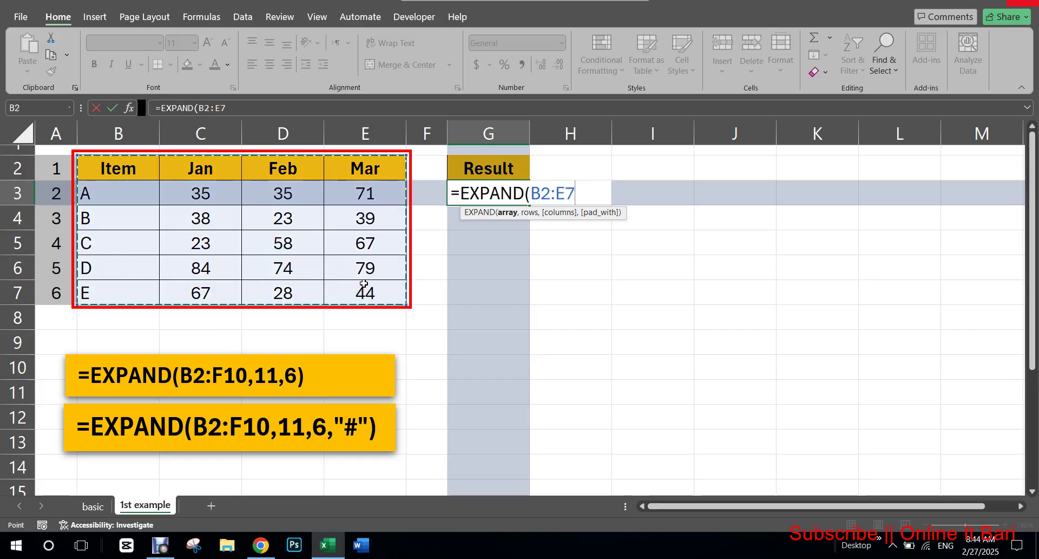
{"action": "type", "text": ","}
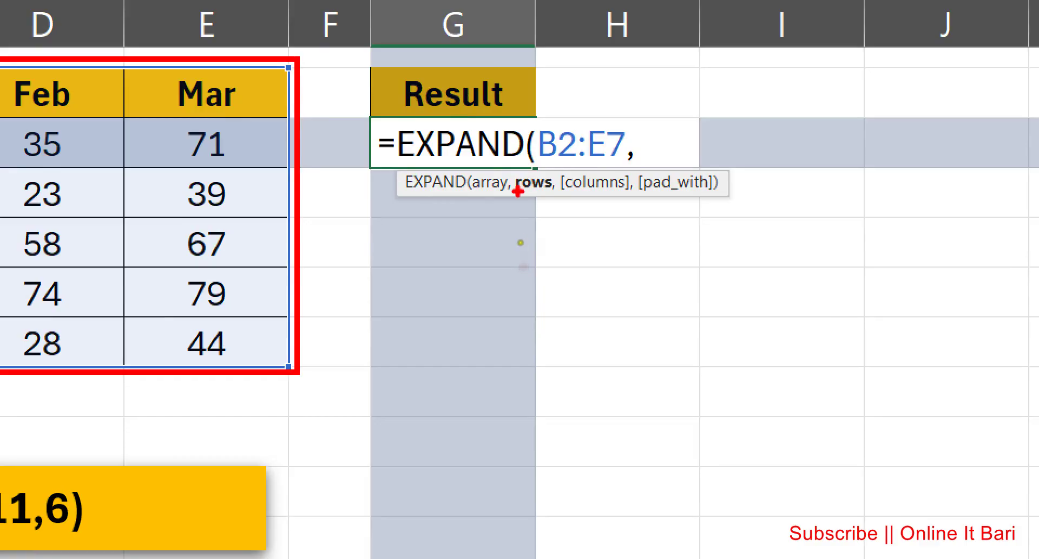
{"action": "left_click_drag", "start_coordinate": [519, 219], "coordinate": [543, 218]}
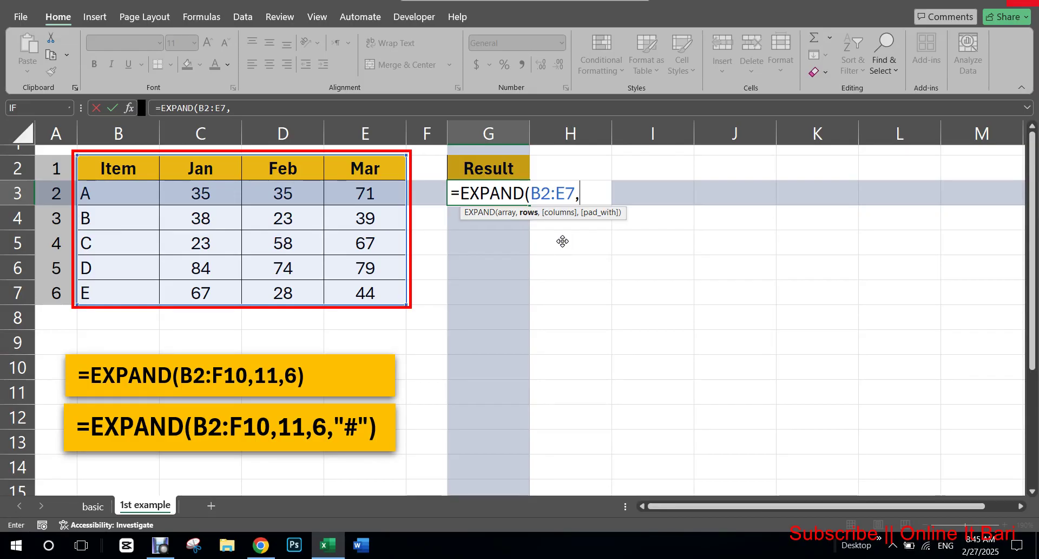
{"action": "type", "text": "8,"}
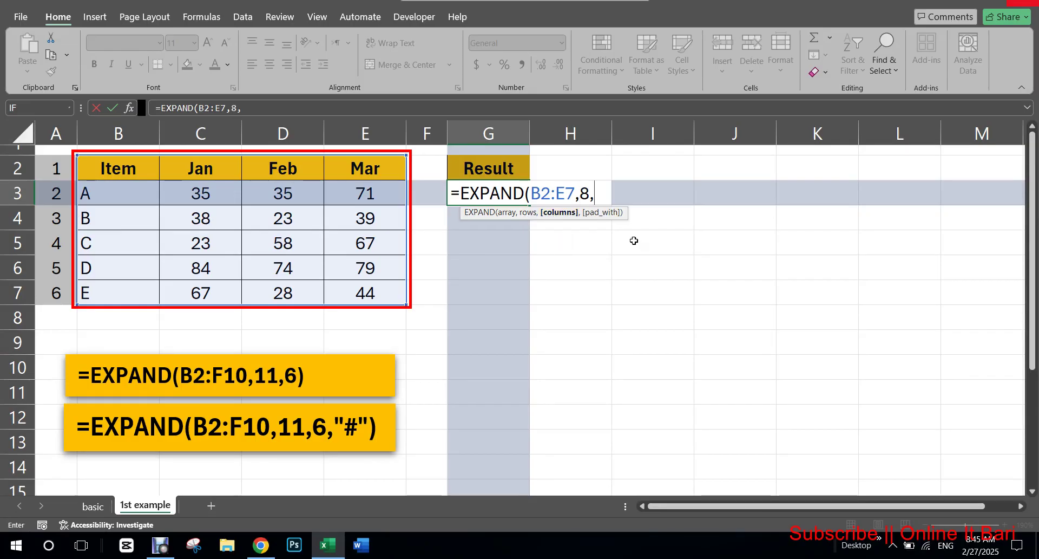
Step: Set the columns argument to 5, enter the formula, and compare the expanded range with the source table
{"action": "key", "text": "ctrl+1"}
{"action": "left_click", "coordinate": [562, 238]}
{"action": "left_click_drag", "start_coordinate": [525, 229], "coordinate": [598, 228]}
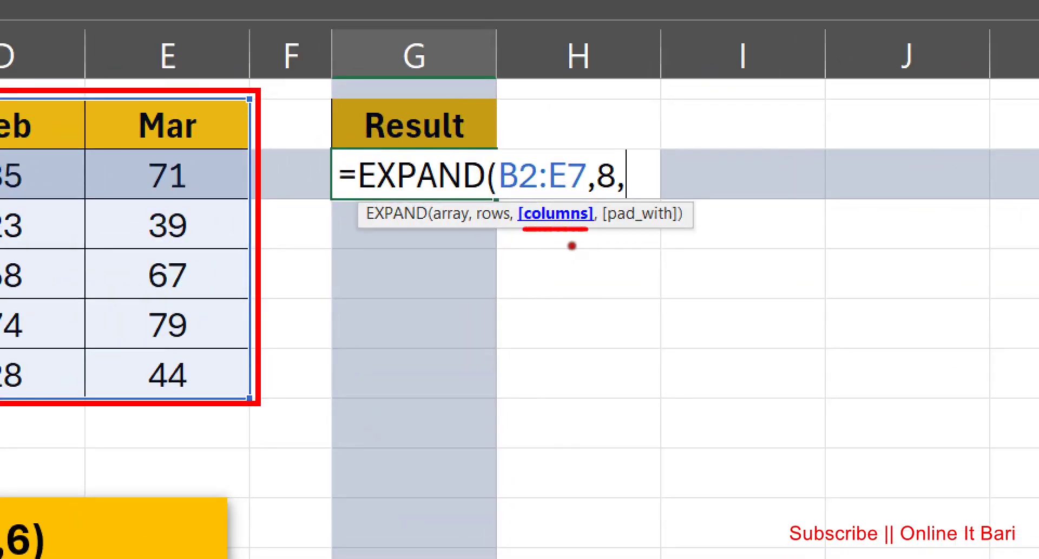
{"action": "key", "text": "Escape"}
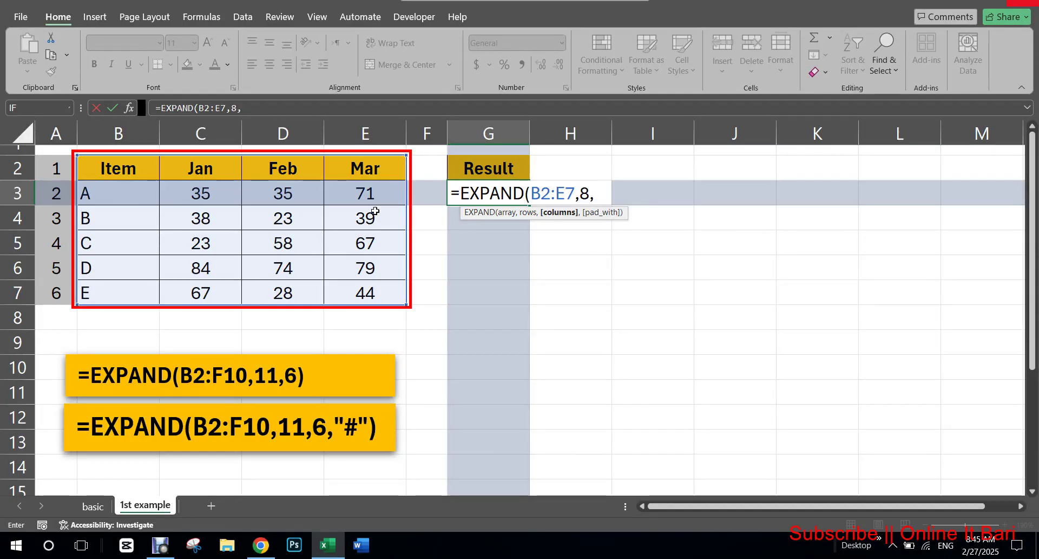
{"action": "type", "text": "5"}
{"action": "key", "text": "Return"}
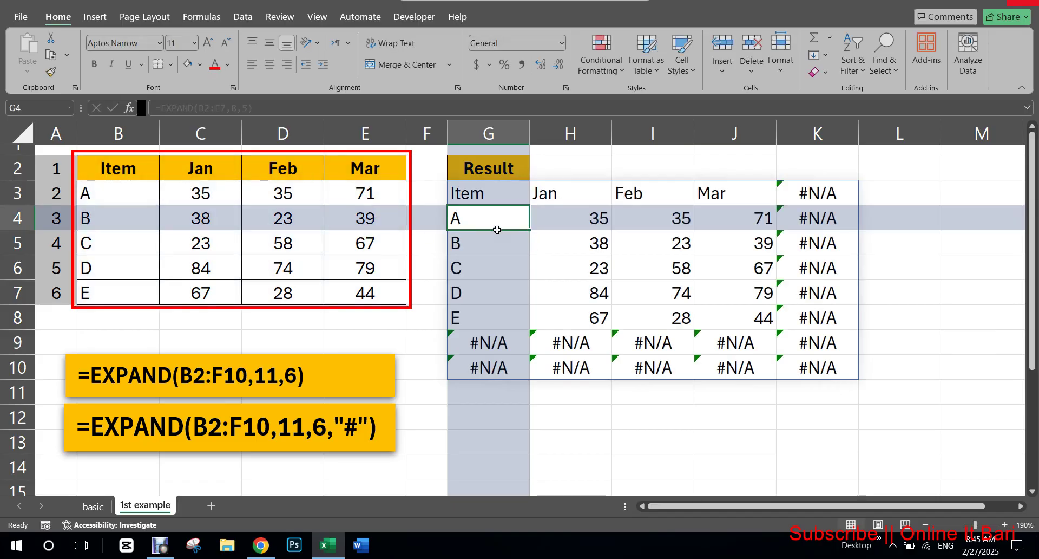
{"action": "left_click_drag", "start_coordinate": [482, 193], "coordinate": [484, 362]}
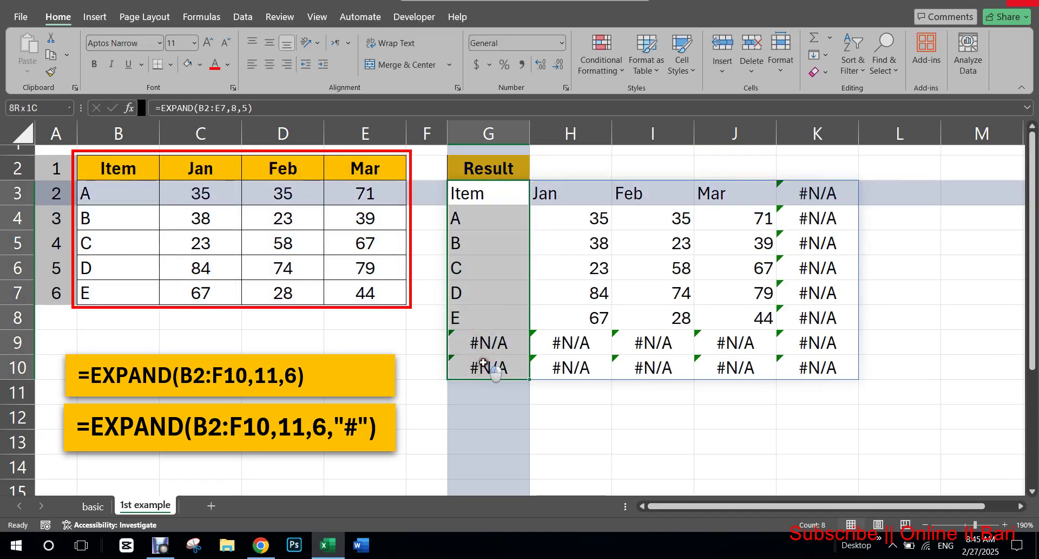
{"action": "left_click_drag", "start_coordinate": [506, 196], "coordinate": [784, 359]}
{"action": "left_click", "coordinate": [346, 246]}
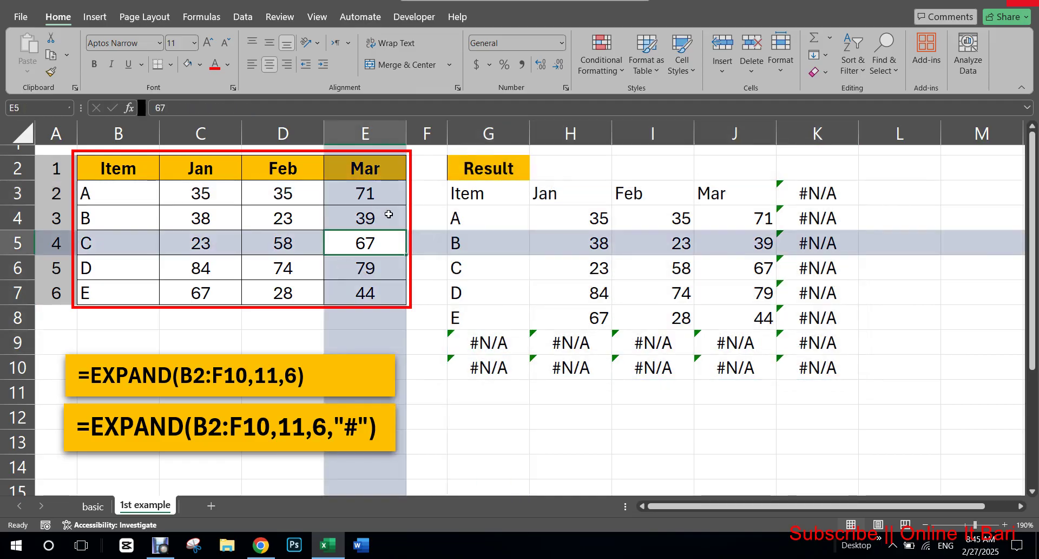
{"action": "left_click", "coordinate": [820, 194]}
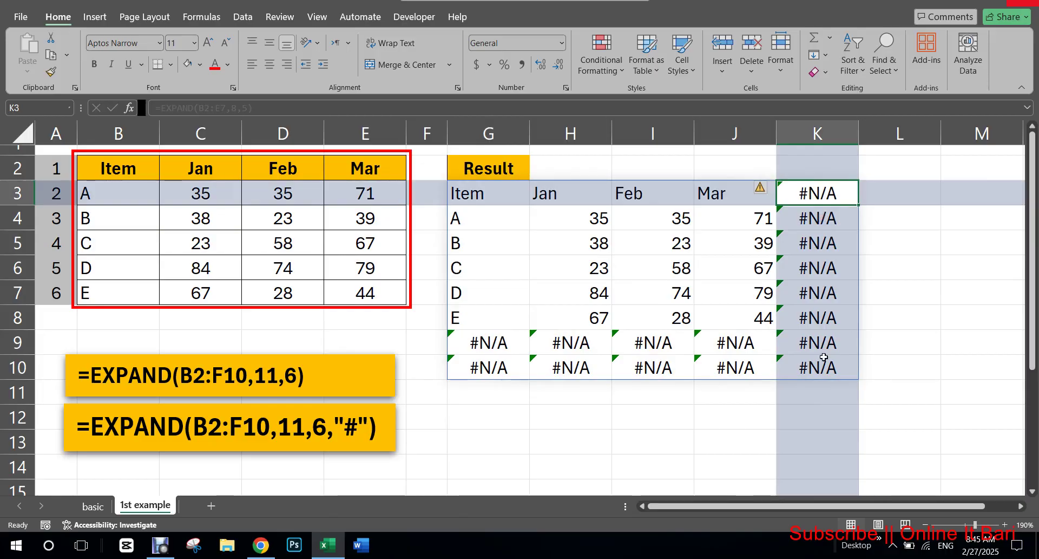
Step: Enter test values below the source table: 45 in B8 and 85 in C8
{"action": "left_click", "coordinate": [111, 314]}
{"action": "left_click", "coordinate": [115, 318]}
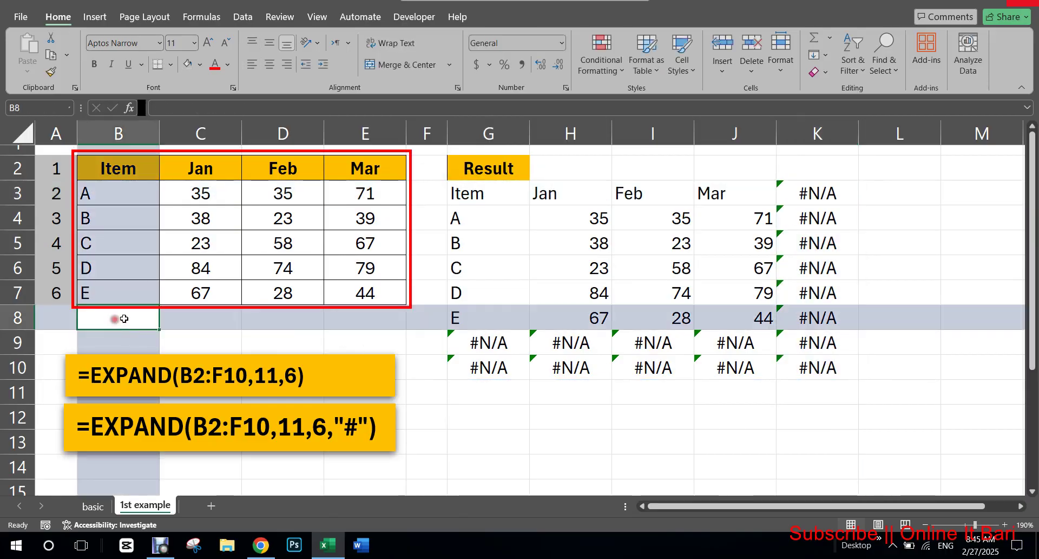
{"action": "type", "text": "45"}
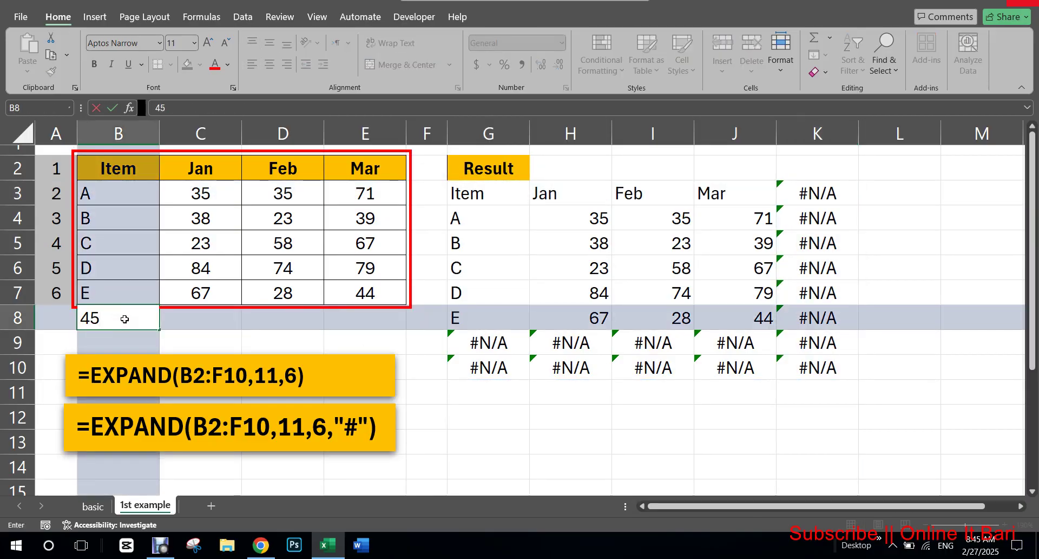
{"action": "left_click", "coordinate": [482, 400]}
{"action": "left_click", "coordinate": [480, 342]}
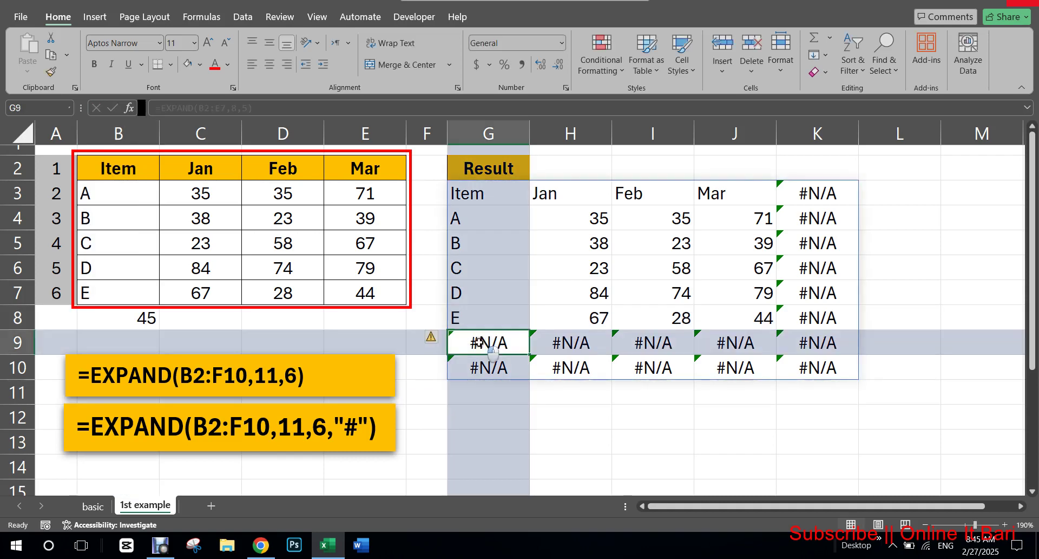
{"action": "left_click", "coordinate": [213, 323]}
{"action": "left_click", "coordinate": [212, 318]}
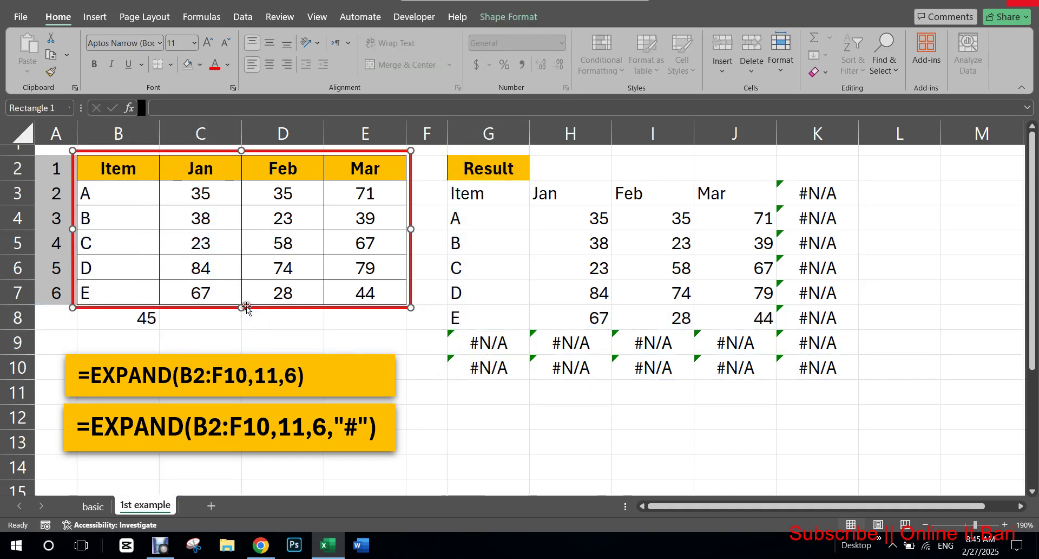
{"action": "left_click", "coordinate": [203, 319]}
{"action": "type", "text": "85"}
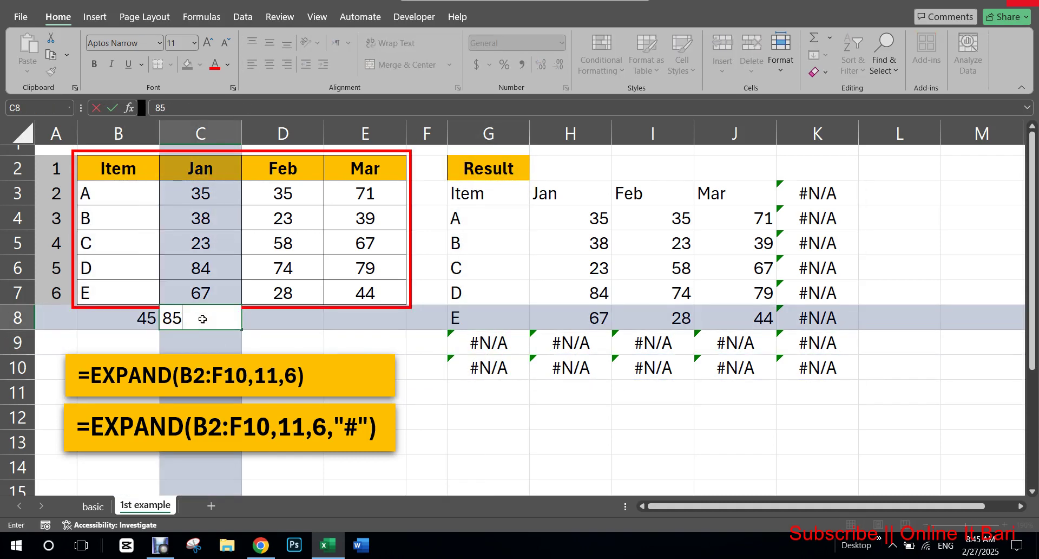
{"action": "key", "text": "Return"}
Step: Clear the test values from cells B8:C8 below the source table
{"action": "left_click", "coordinate": [202, 318]}
{"action": "left_click_drag", "start_coordinate": [141, 318], "coordinate": [189, 317]}
{"action": "key", "text": "Delete"}
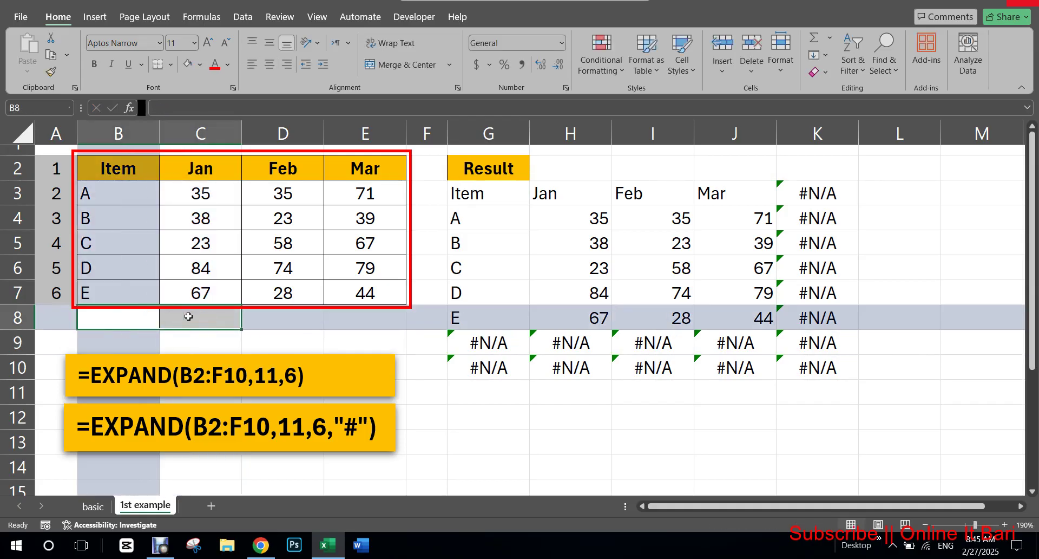
{"action": "left_click", "coordinate": [533, 311]}
{"action": "left_click", "coordinate": [490, 202]}
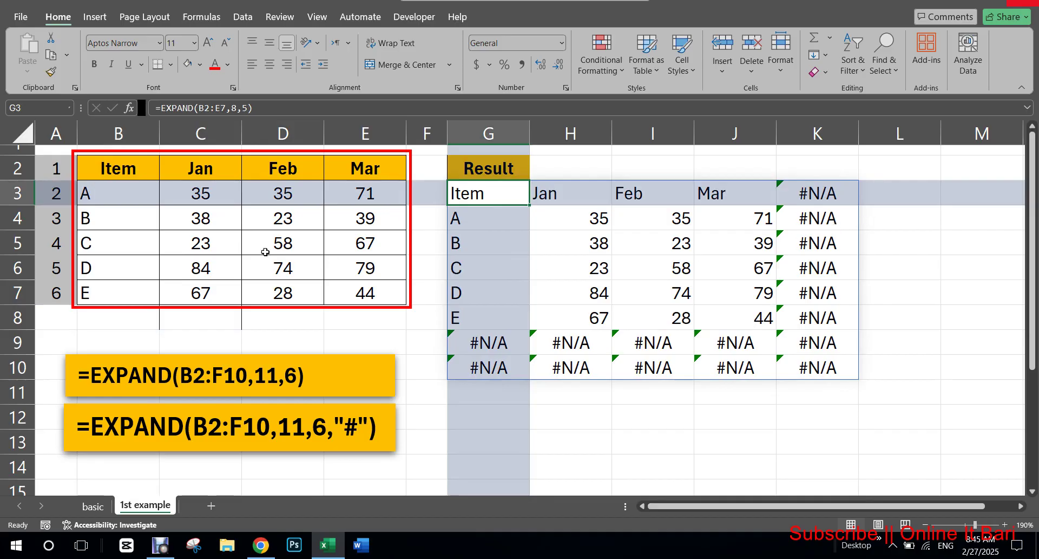
{"action": "left_click", "coordinate": [266, 227]}
{"action": "left_click", "coordinate": [216, 319]}
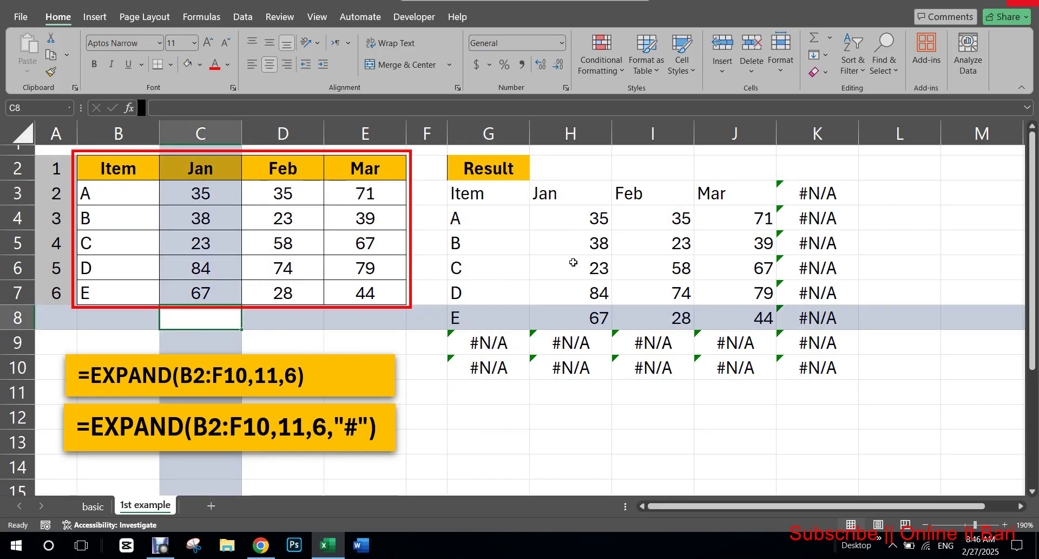
Step: Add "-" as the pad_with argument of the EXPAND formula in G3
{"action": "left_click", "coordinate": [472, 195]}
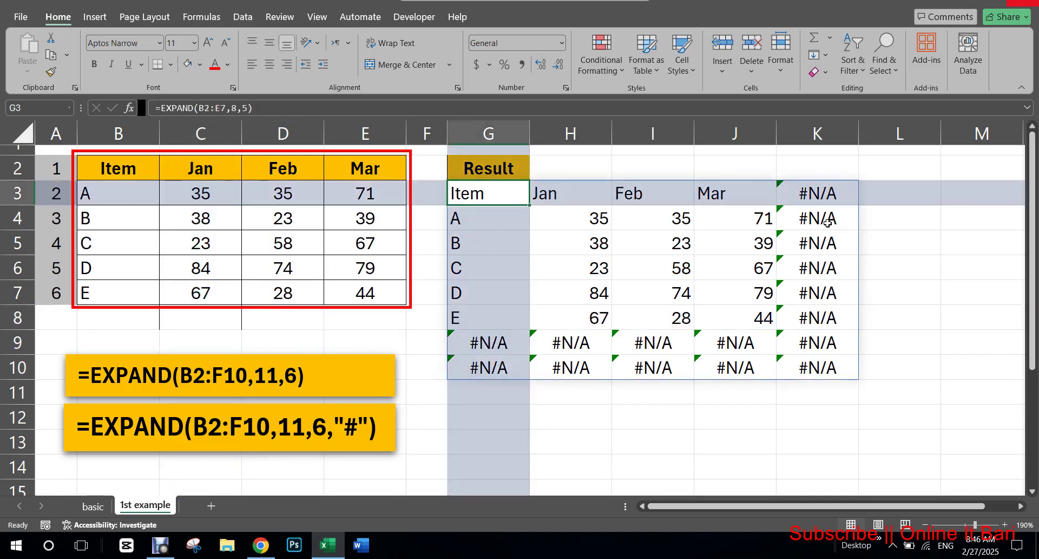
{"action": "double_click", "coordinate": [472, 221]}
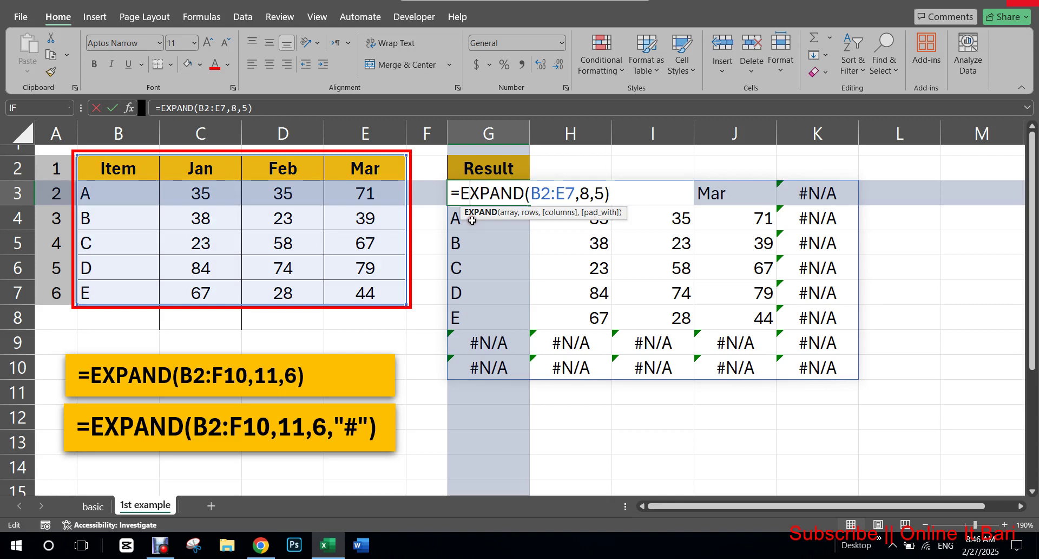
{"action": "left_click", "coordinate": [602, 214]}
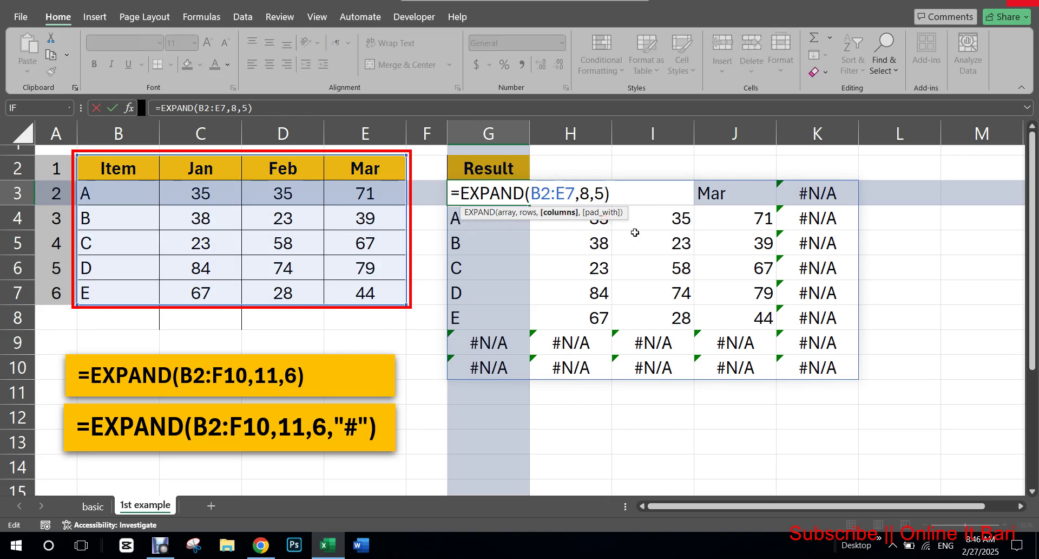
{"action": "type", "text": ","}
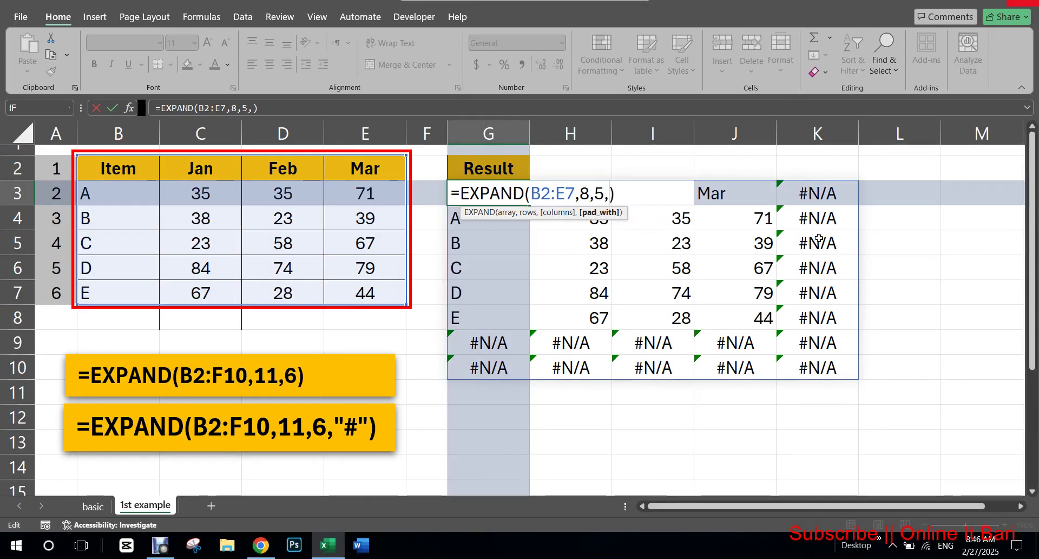
{"action": "type", "text": "\"-"}
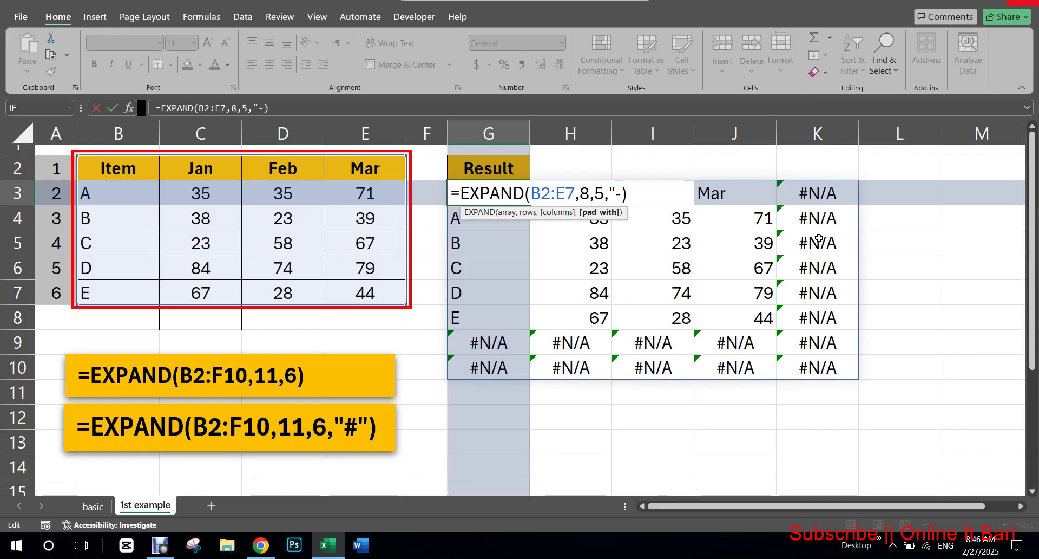
{"action": "type", "text": "\""}
{"action": "key", "text": "Return"}
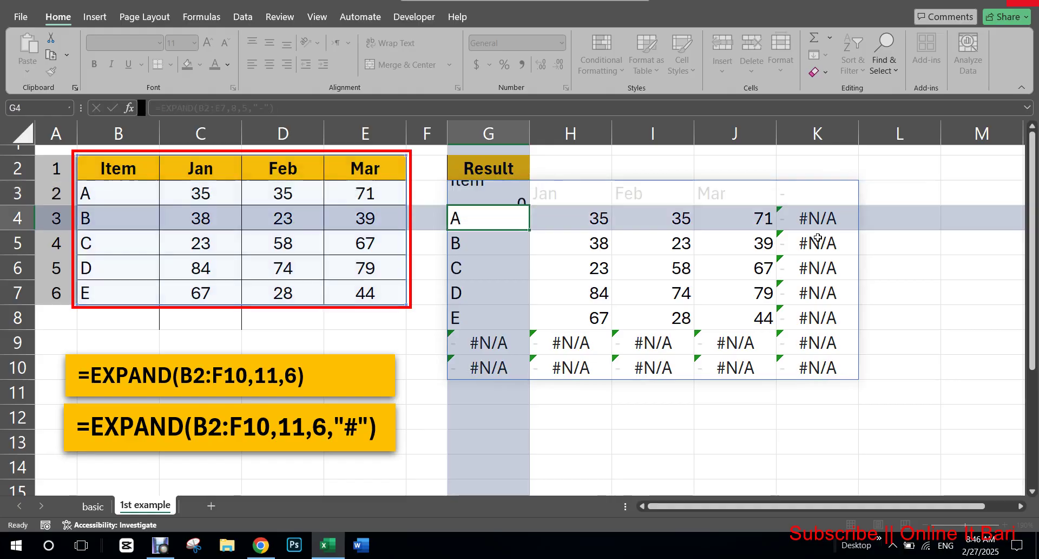
{"action": "left_click", "coordinate": [794, 195]}
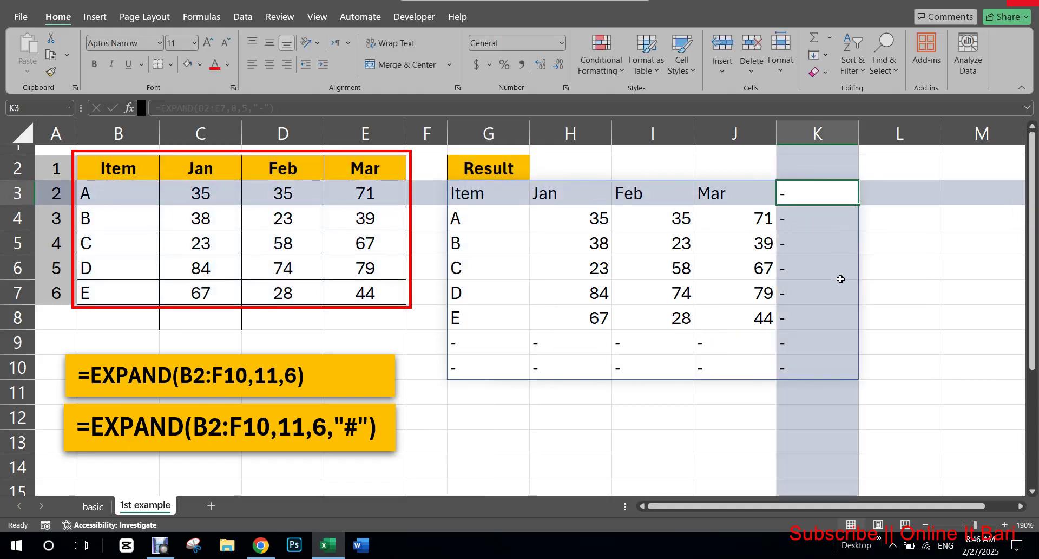
Step: Change the pad_with value in the G3 EXPAND formula to "#" and reselect the formula cell
{"action": "double_click", "coordinate": [489, 202]}
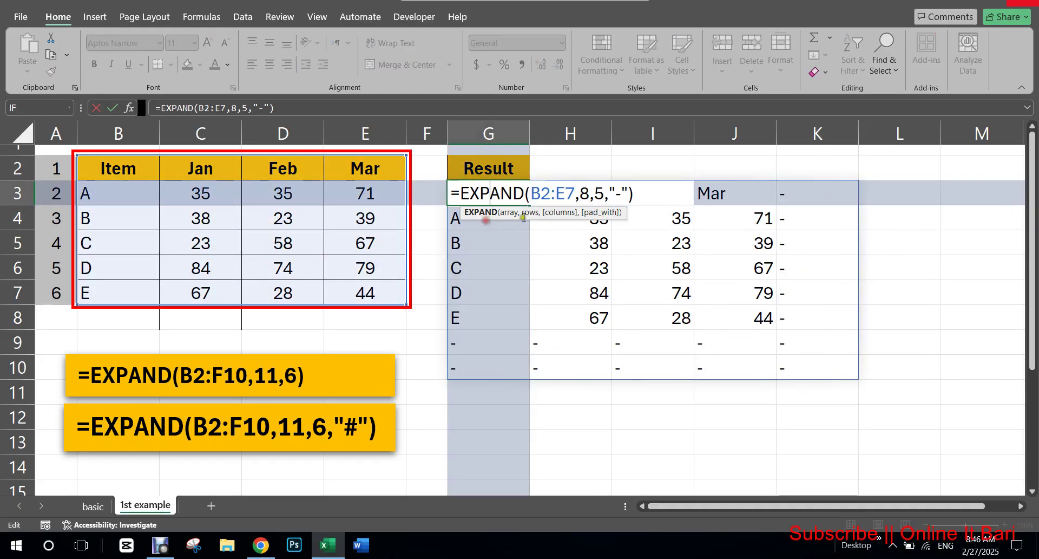
{"action": "left_click_drag", "start_coordinate": [622, 202], "coordinate": [616, 202]}
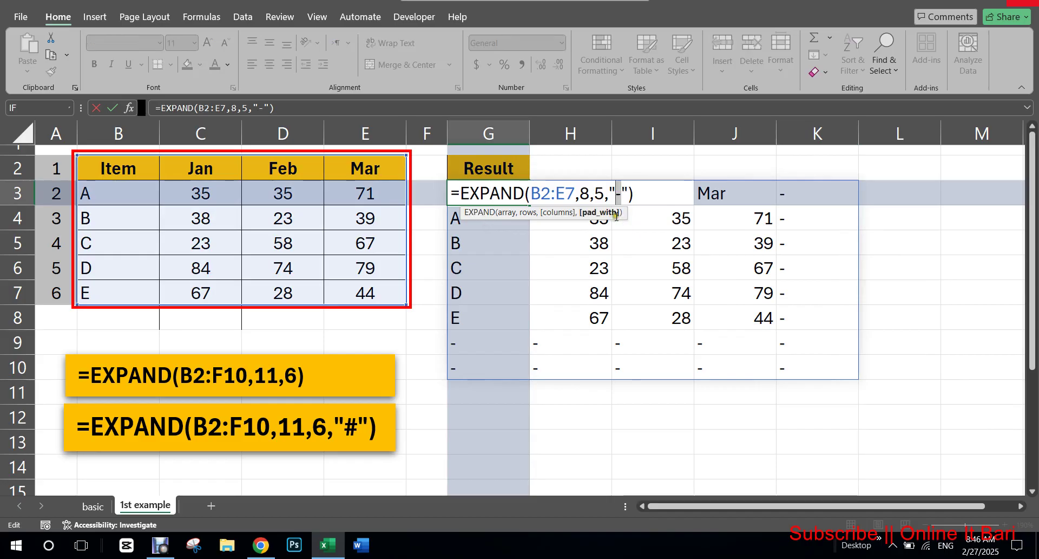
{"action": "type", "text": "#"}
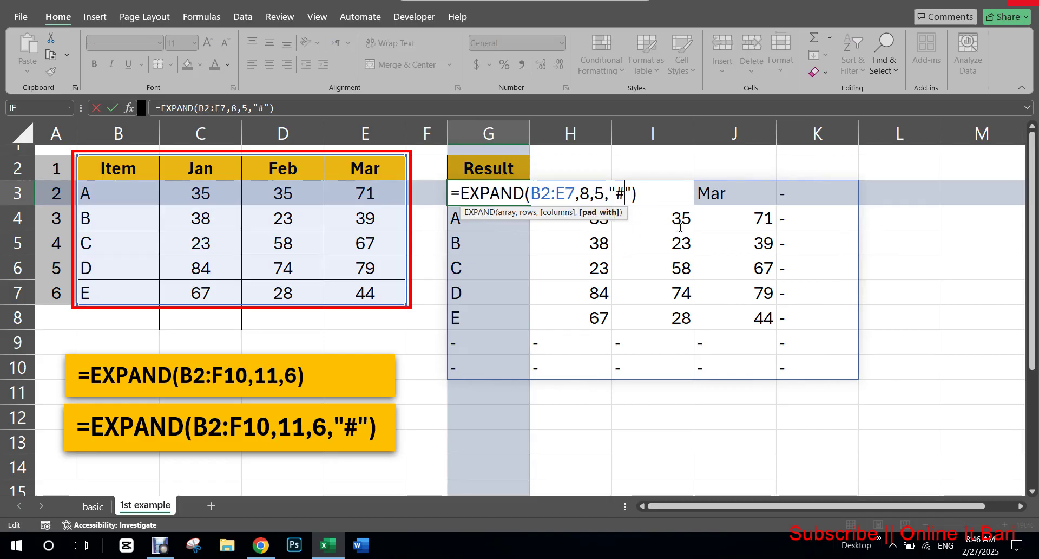
{"action": "key", "text": "Return"}
{"action": "left_click", "coordinate": [820, 198]}
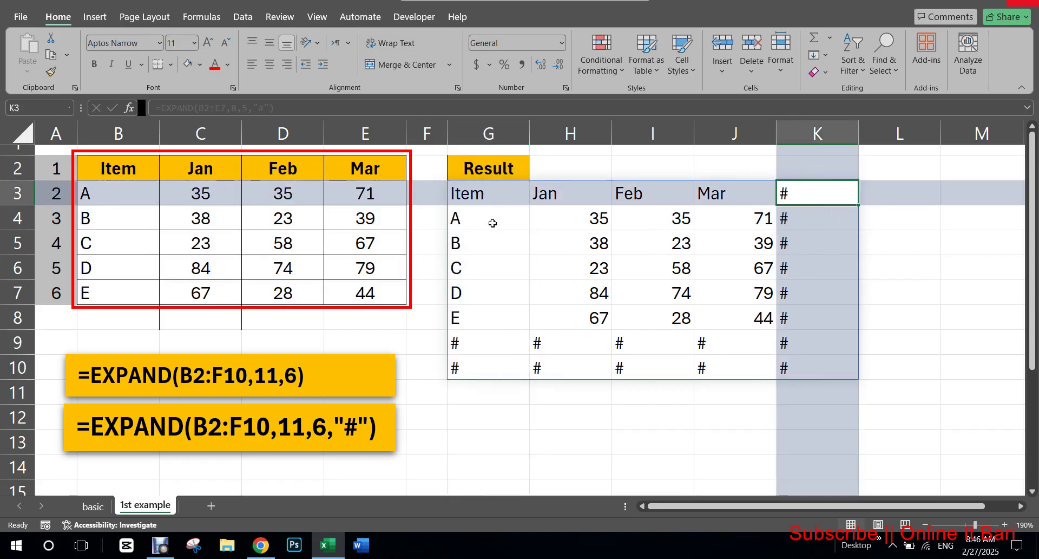
{"action": "key", "text": "Left"}
{"action": "key", "text": "Left"}
{"action": "key", "text": "Left"}
{"action": "key", "text": "Left"}
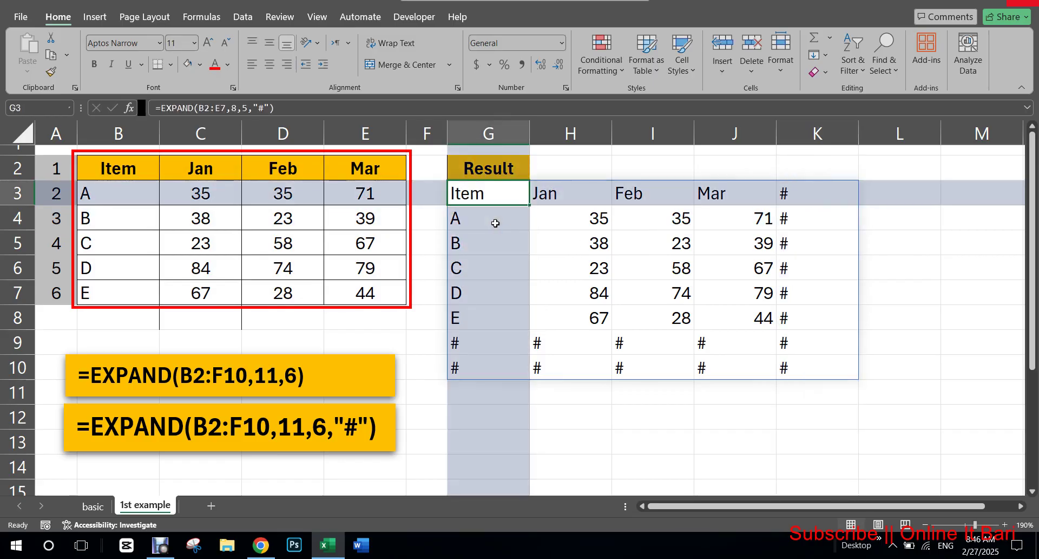